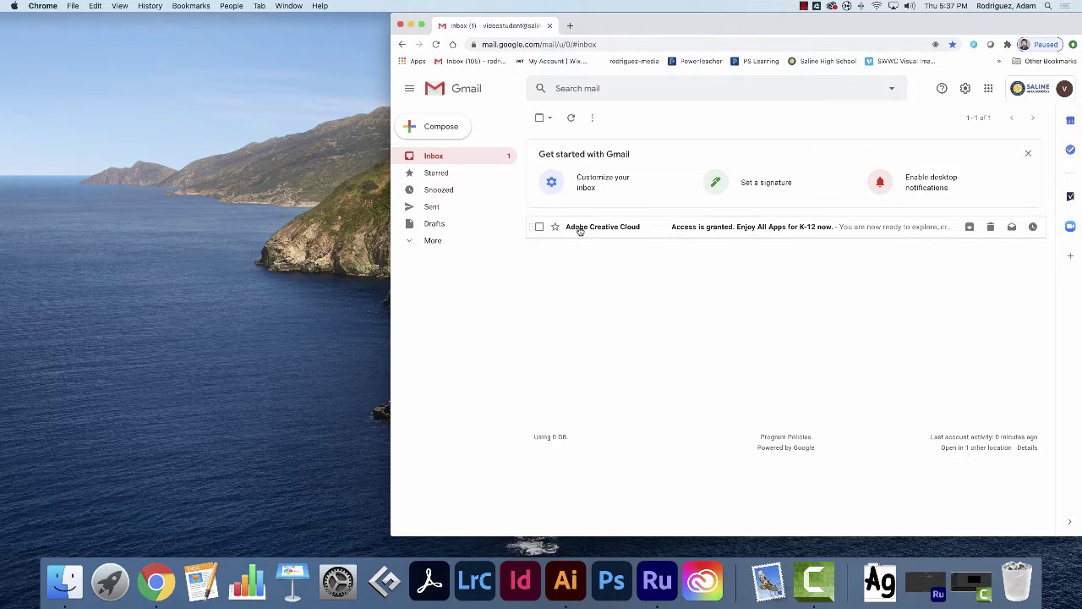
Open the Adobe Creative Cloud access email and follow its Get Started link to the Adobe site
mouse_move(579, 230)
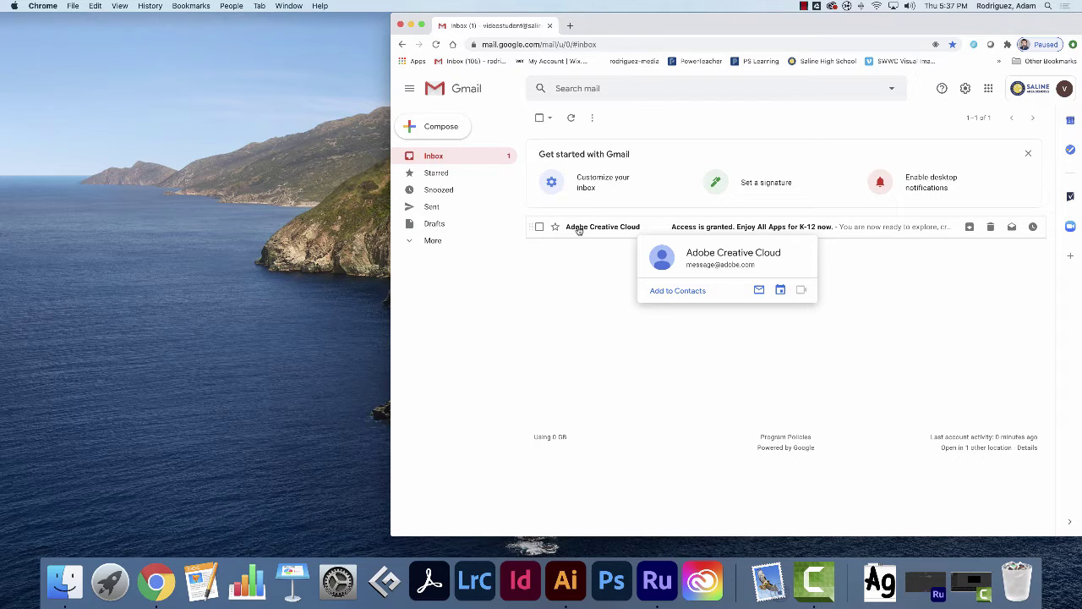
click(573, 229)
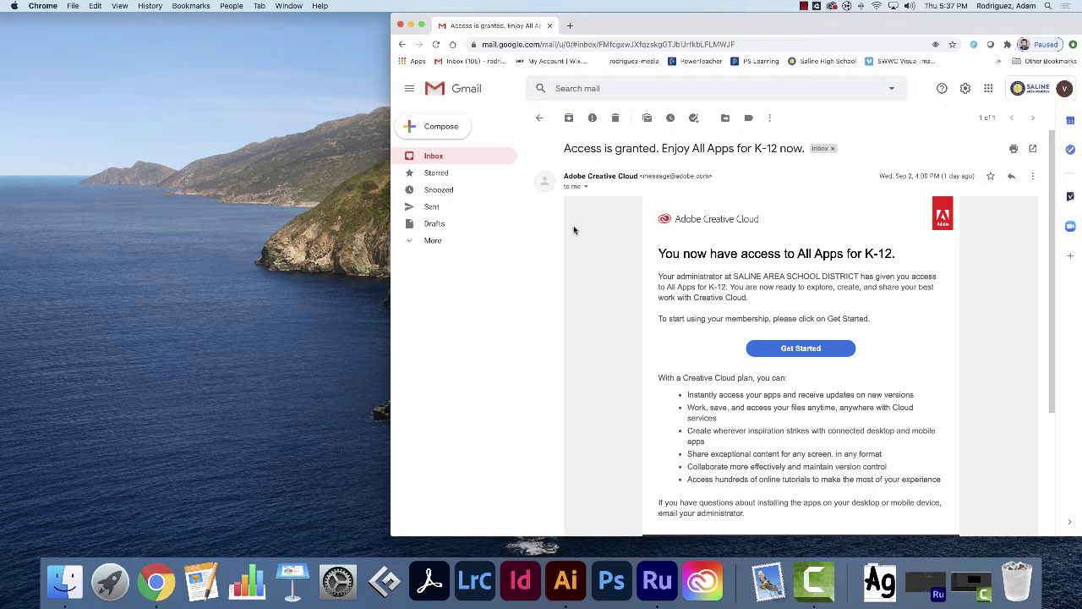
scroll(762, 295, down, 1)
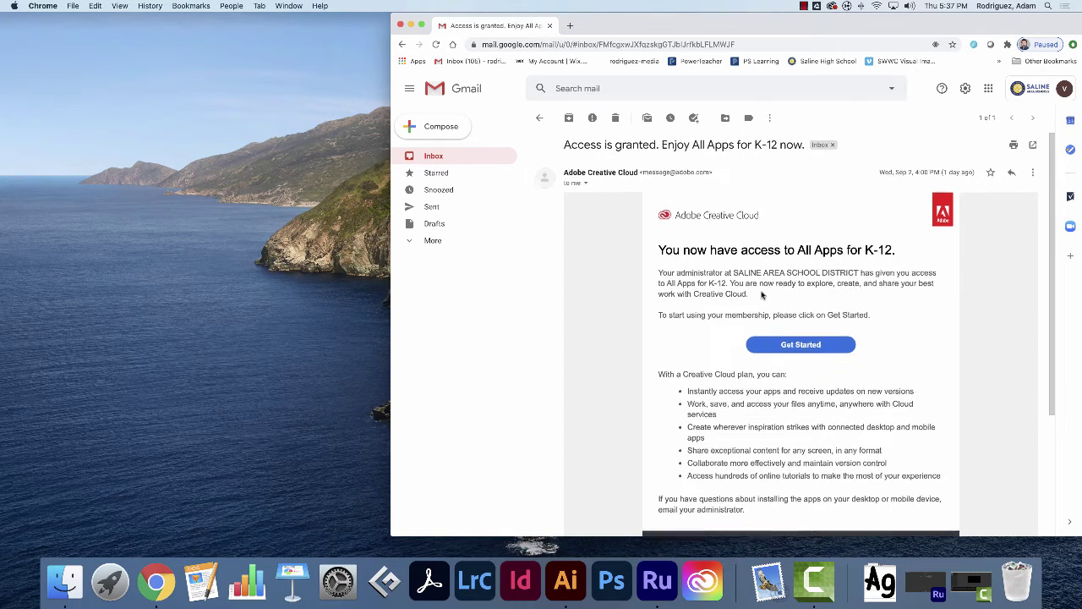
scroll(761, 296, down, 3)
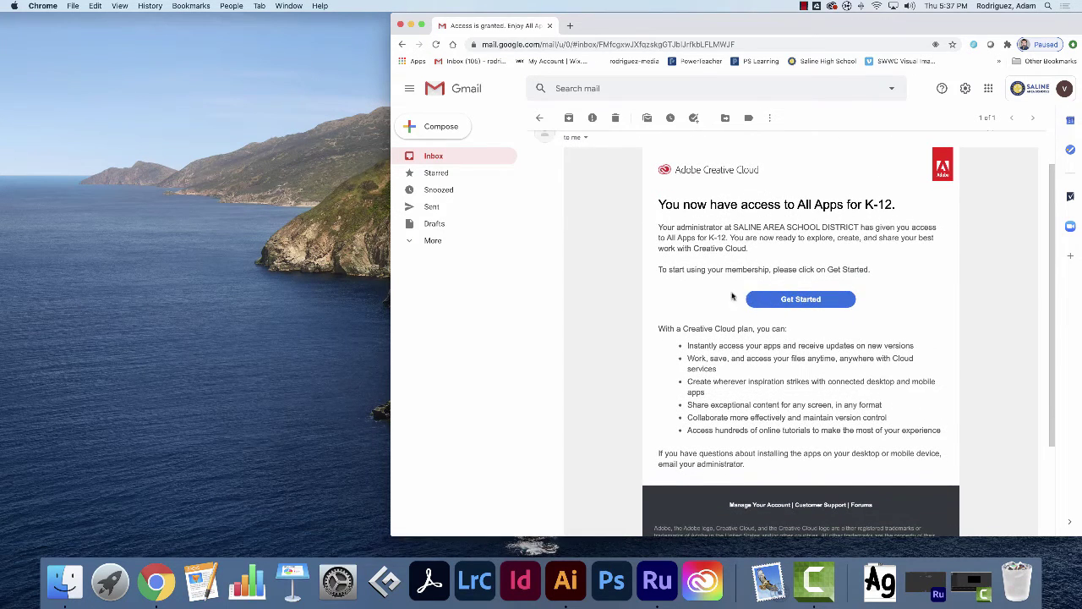
click(800, 300)
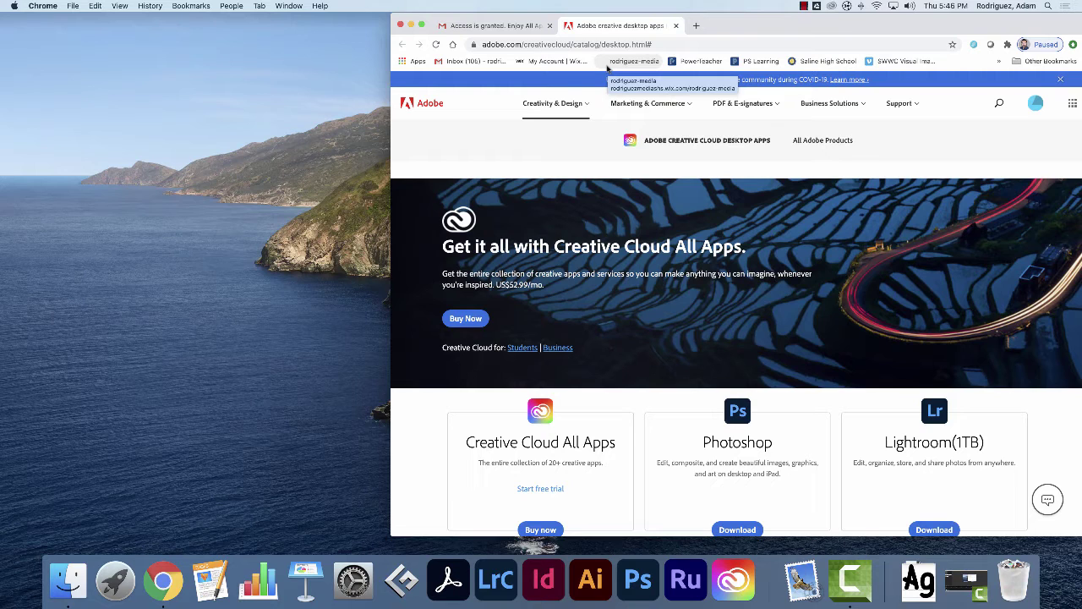
Check in the Adobe profile details which account is signed in, then close them
scroll(810, 319, down, 2)
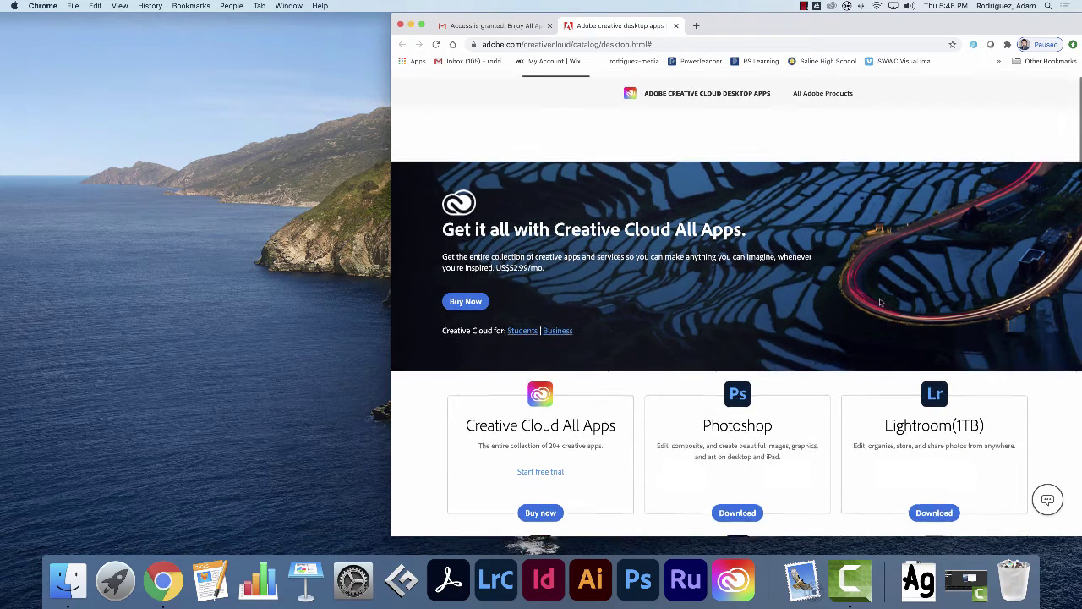
scroll(880, 302, up, 2)
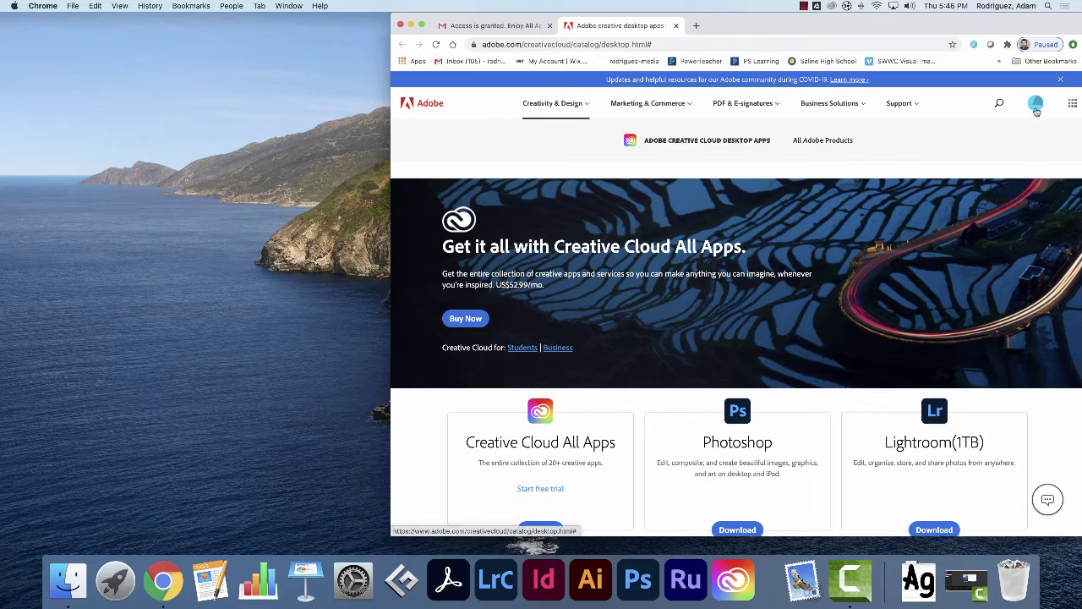
scroll(1036, 110, down, 1)
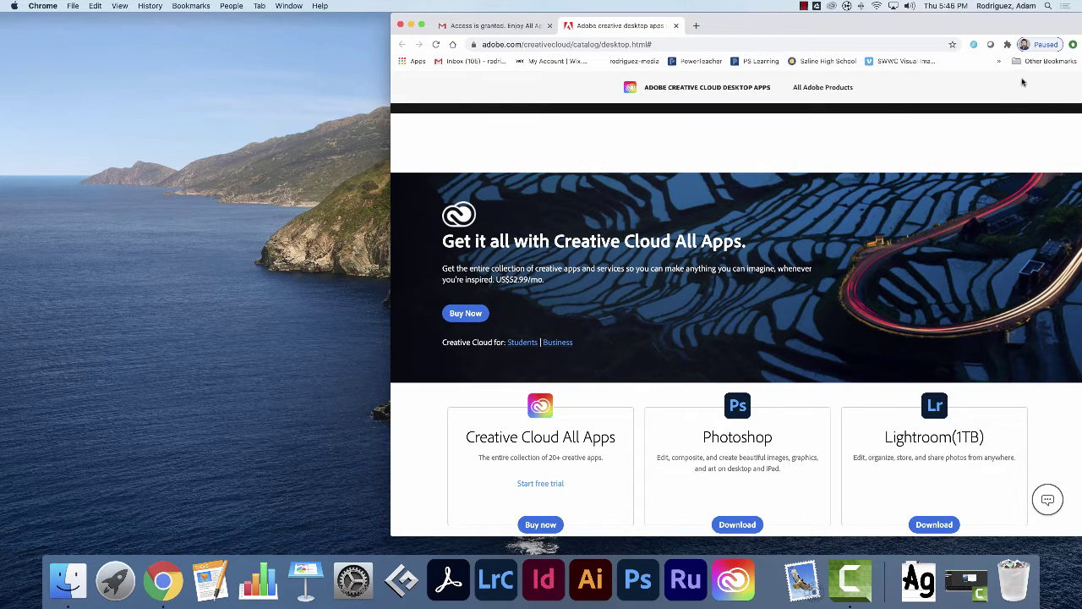
scroll(908, 133, up, 1)
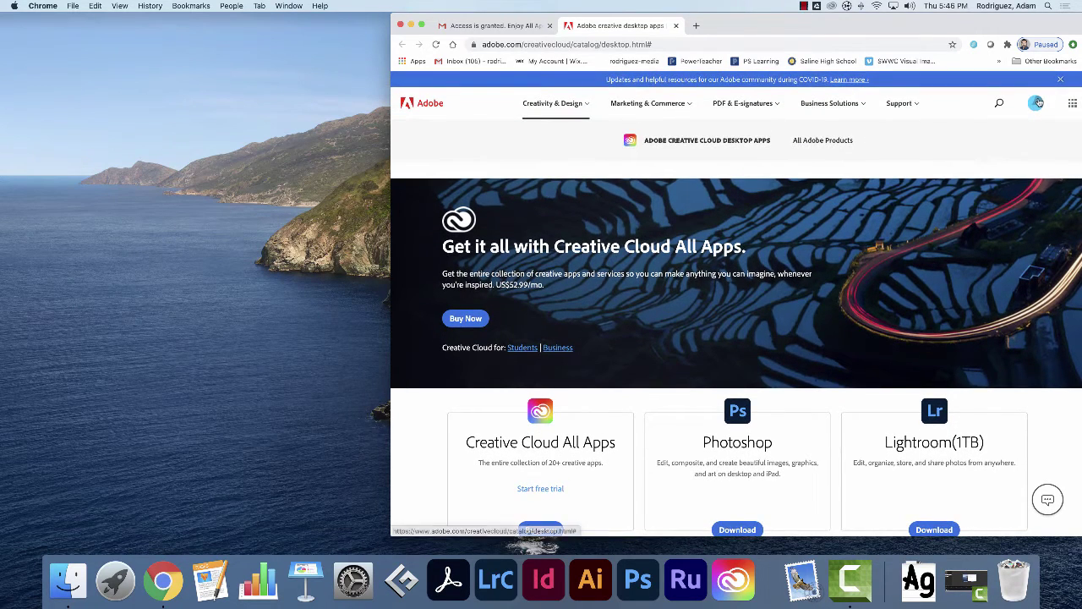
click(1035, 103)
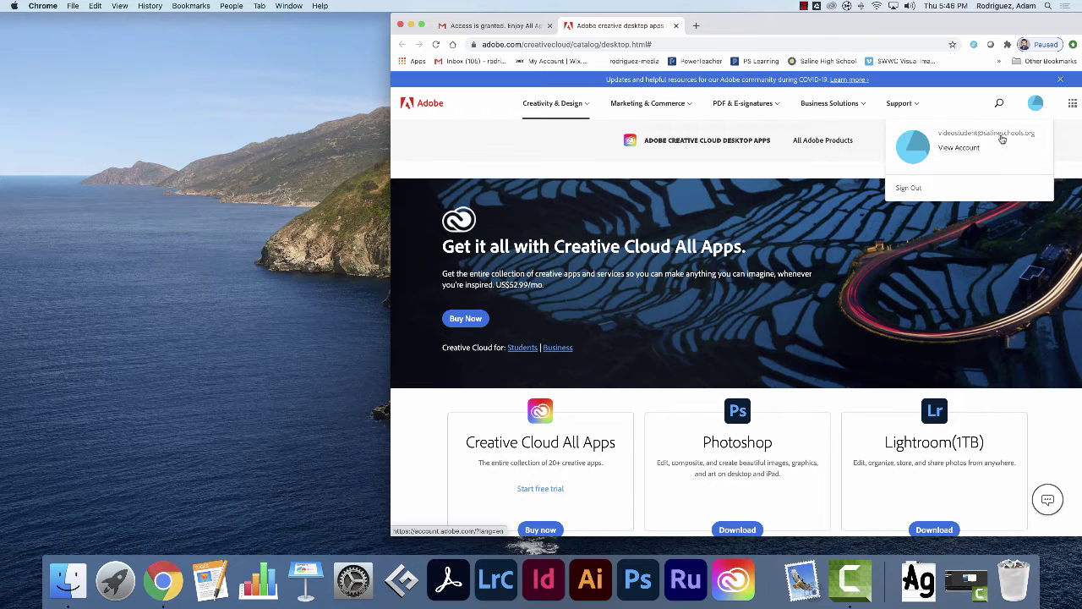
click(961, 106)
click(1033, 108)
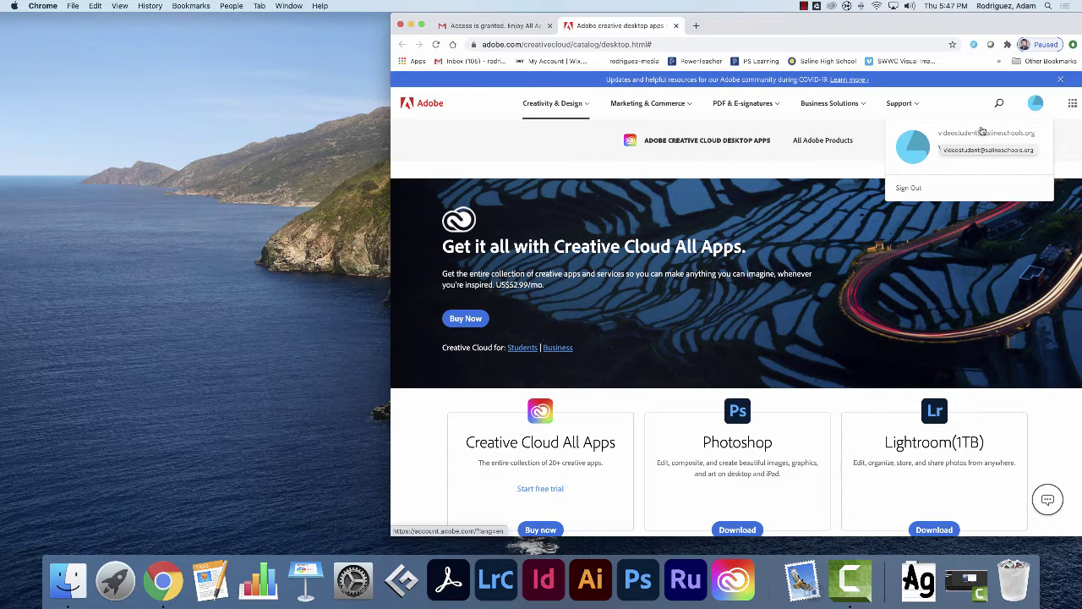
click(971, 100)
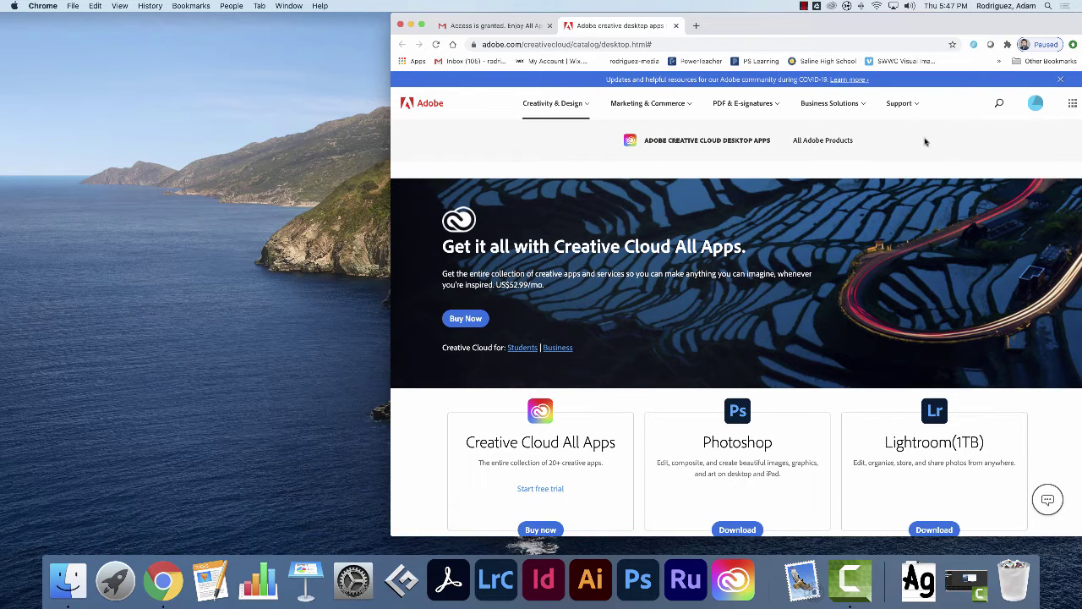
Enlarge the browser window to fill the screen and review the Creative Cloud desktop apps offered for download, from Photoshop through Fuse (Beta)
click(421, 25)
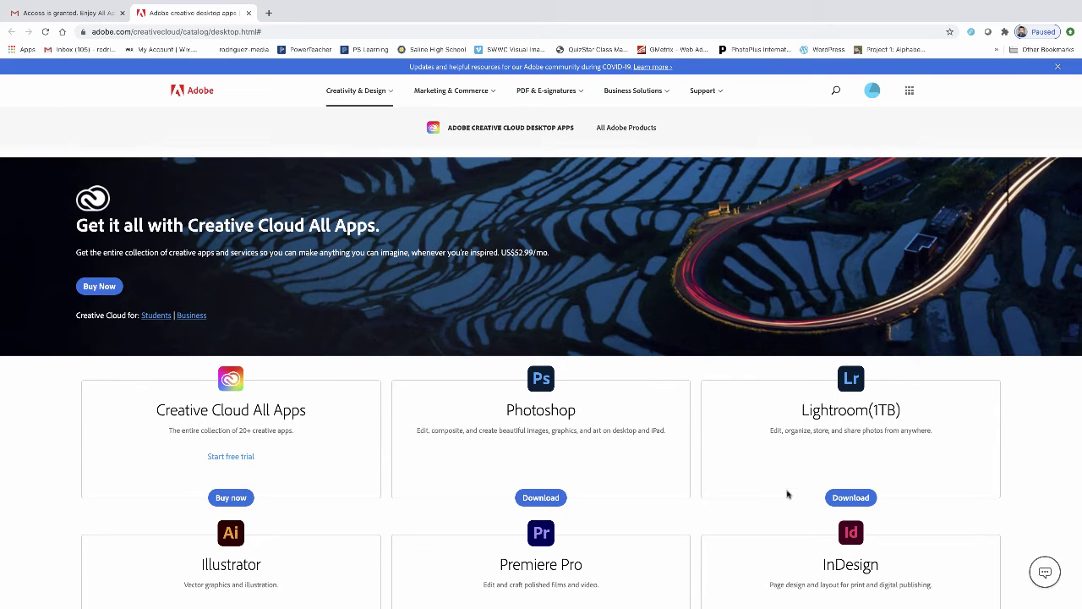
scroll(786, 496, down, 2)
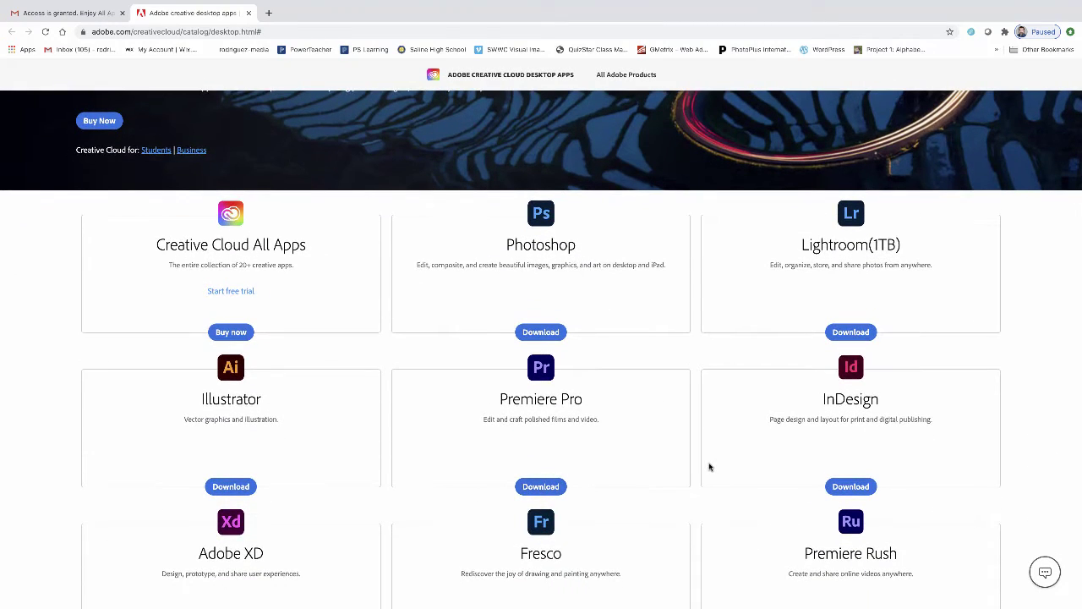
scroll(614, 288, up, 2)
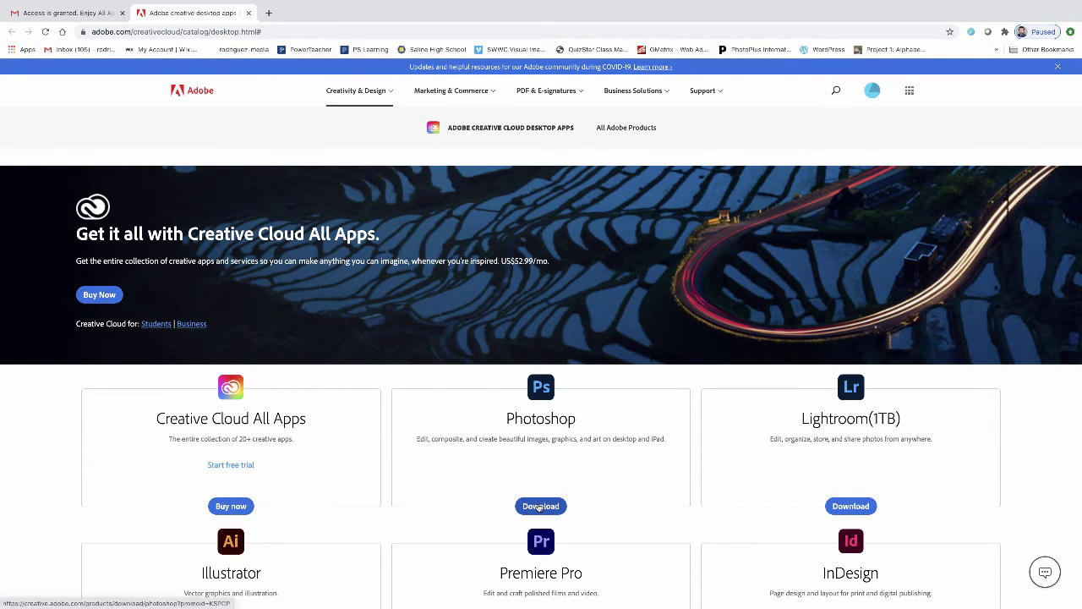
scroll(542, 509, down, 1)
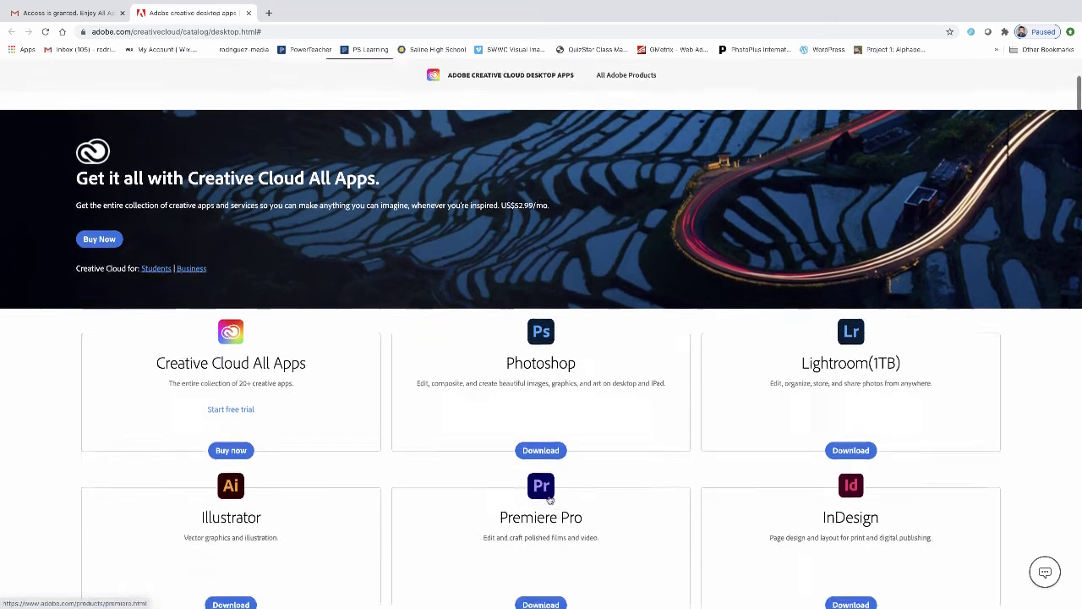
scroll(625, 480, down, 2)
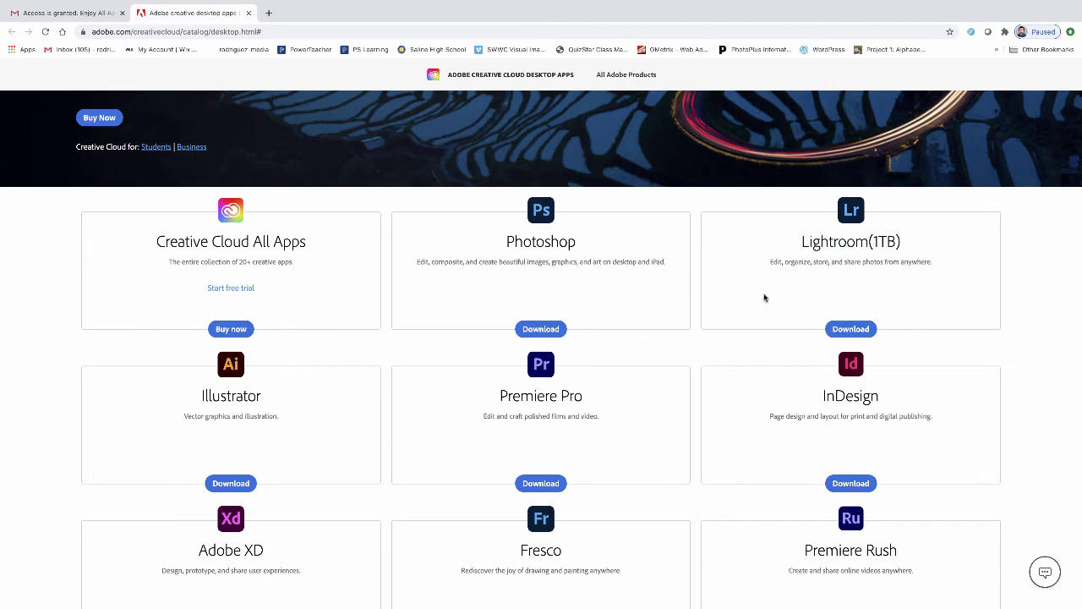
scroll(722, 331, down, 1)
scroll(722, 331, down, 9)
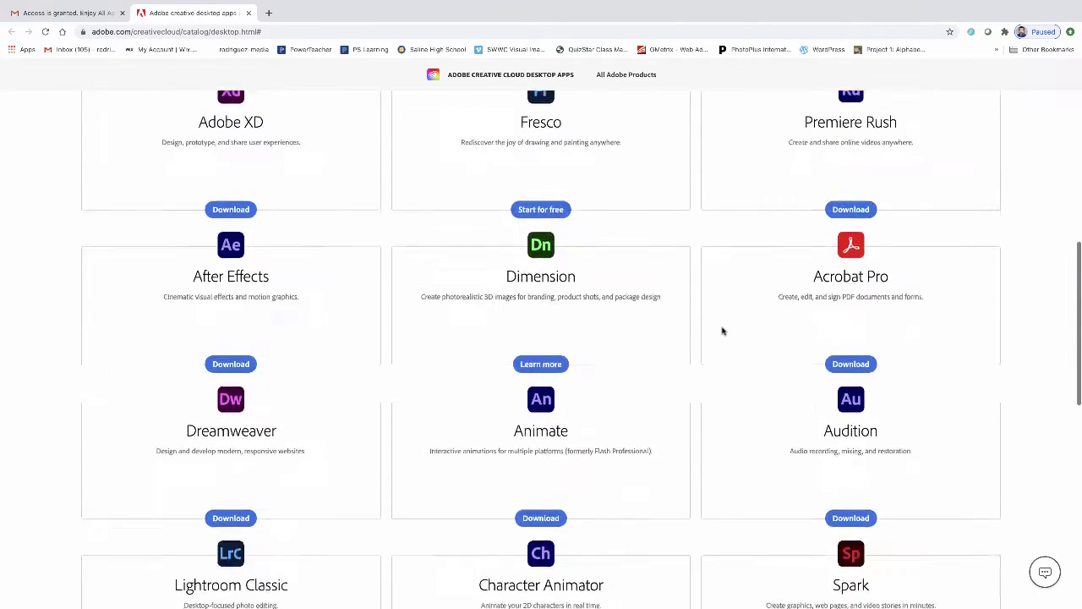
scroll(722, 331, down, 5)
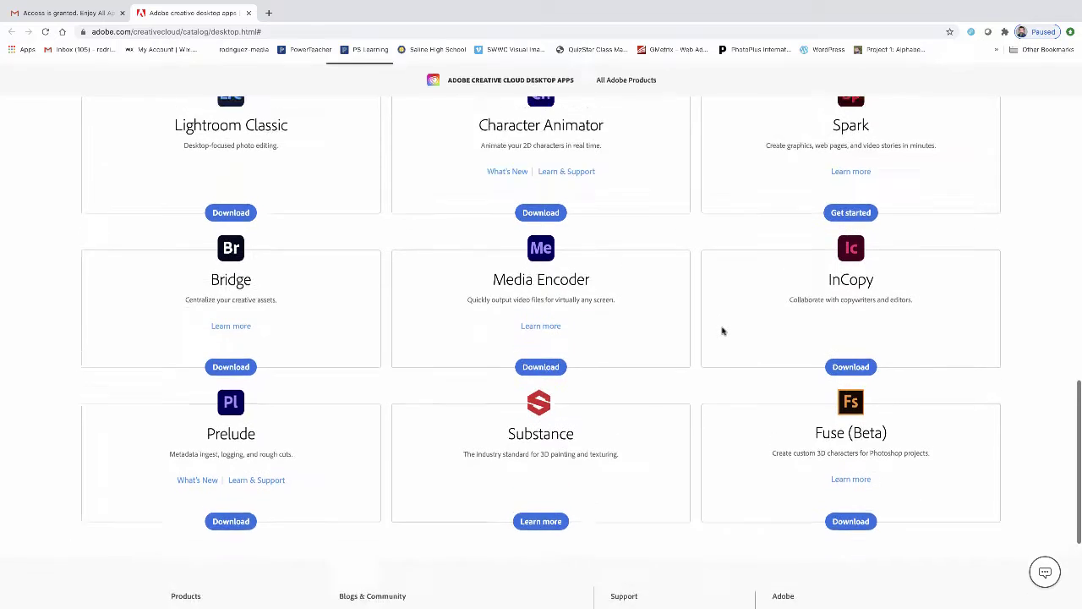
scroll(722, 330, up, 2)
scroll(722, 330, up, 1)
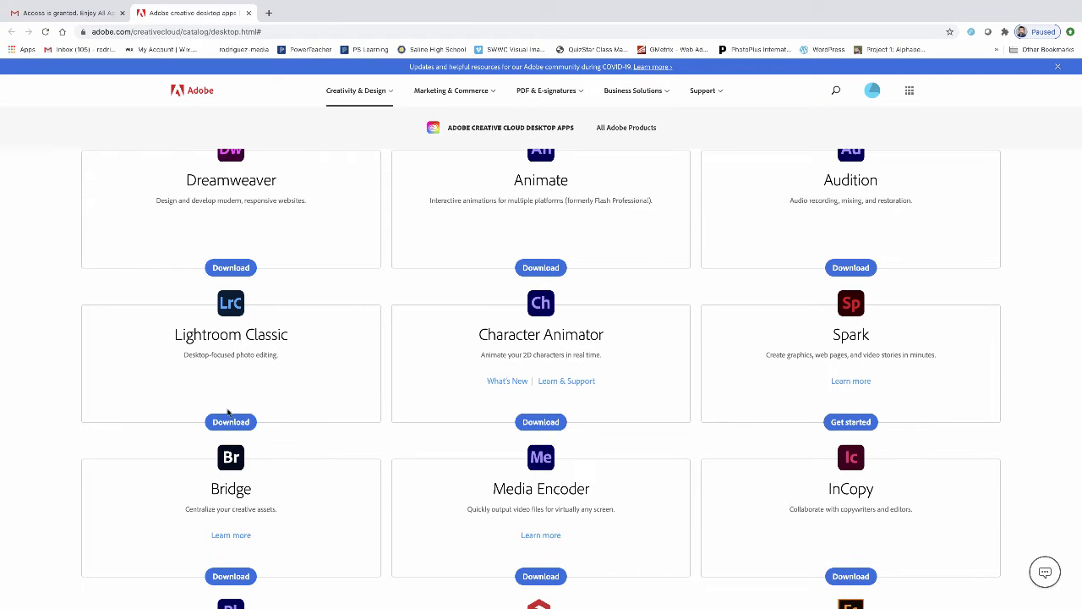
scroll(515, 361, up, 7)
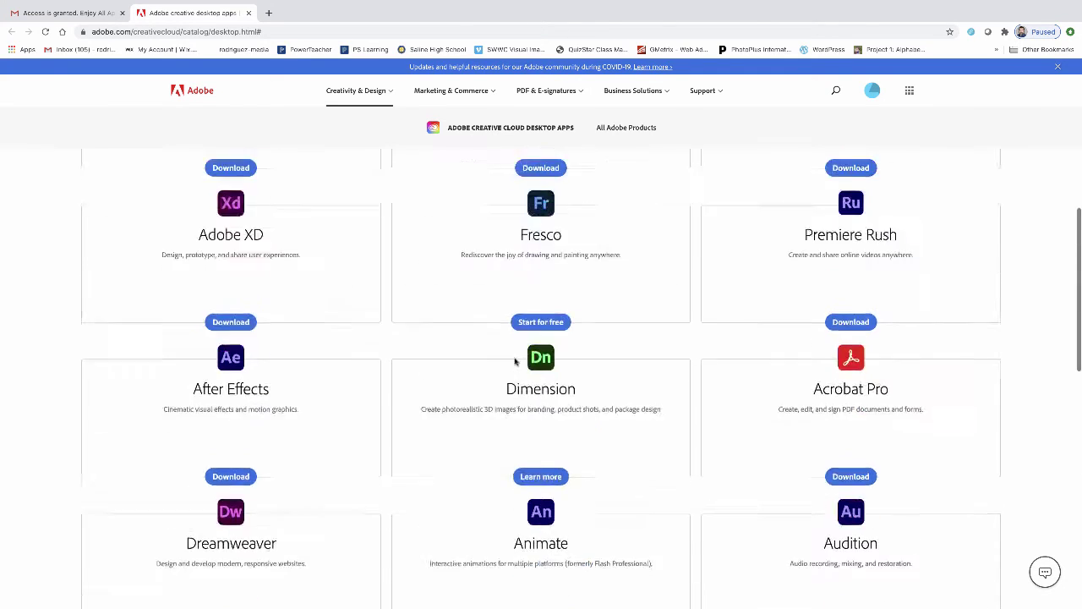
scroll(515, 361, up, 3)
scroll(515, 361, down, 2)
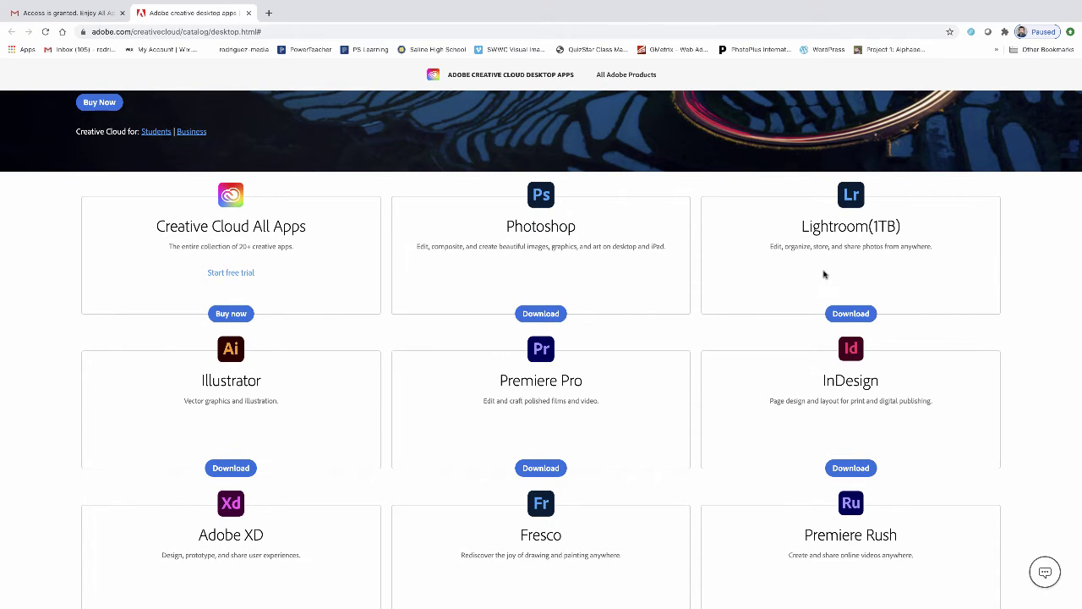
scroll(499, 378, down, 4)
scroll(499, 378, down, 4)
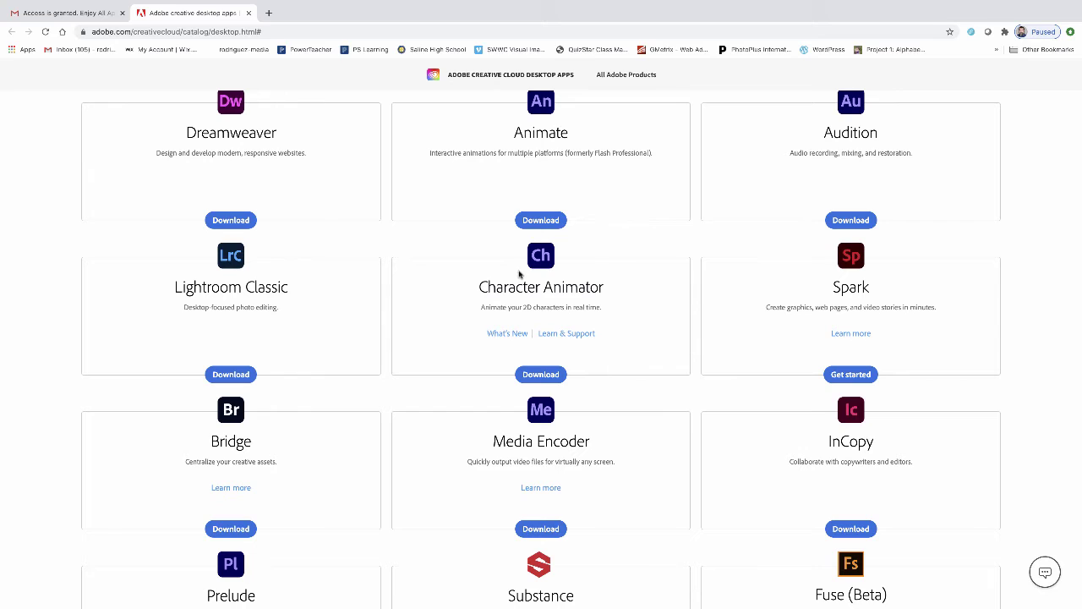
scroll(645, 247, up, 6)
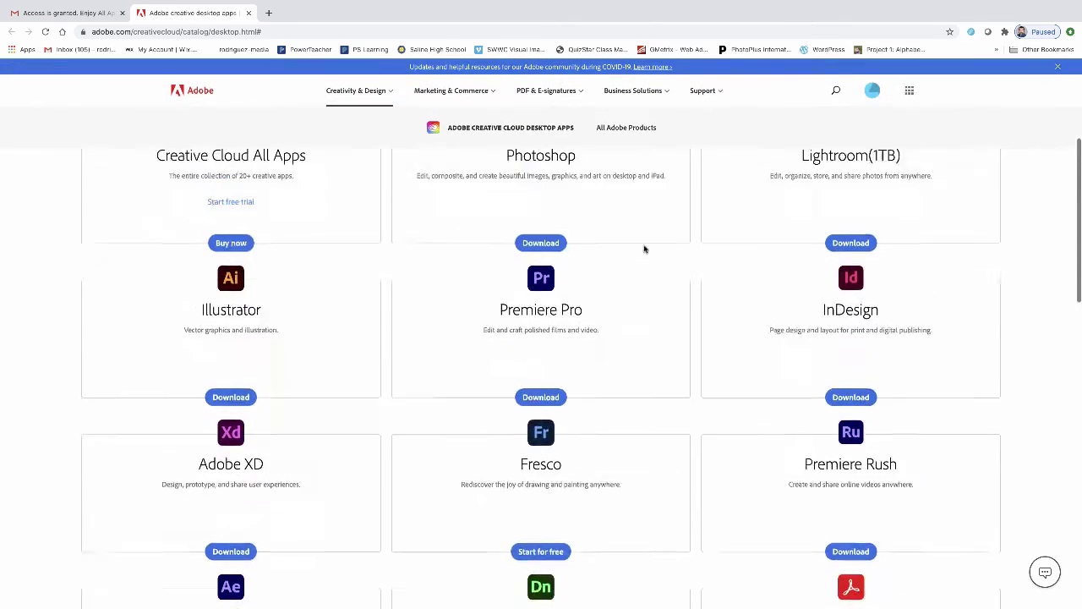
scroll(645, 247, down, 2)
scroll(645, 247, up, 2)
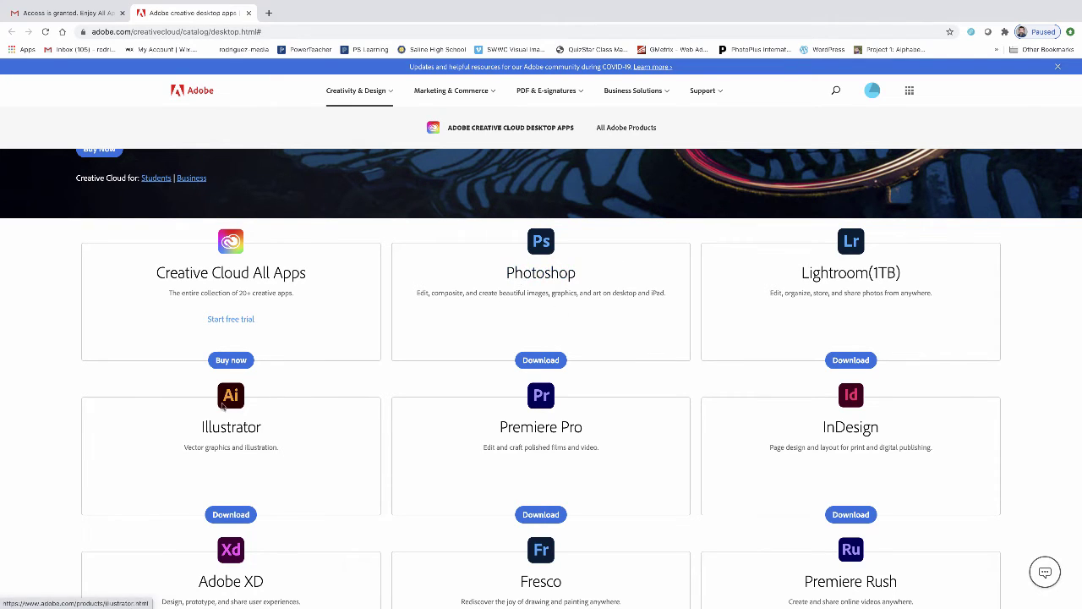
scroll(258, 437, down, 1)
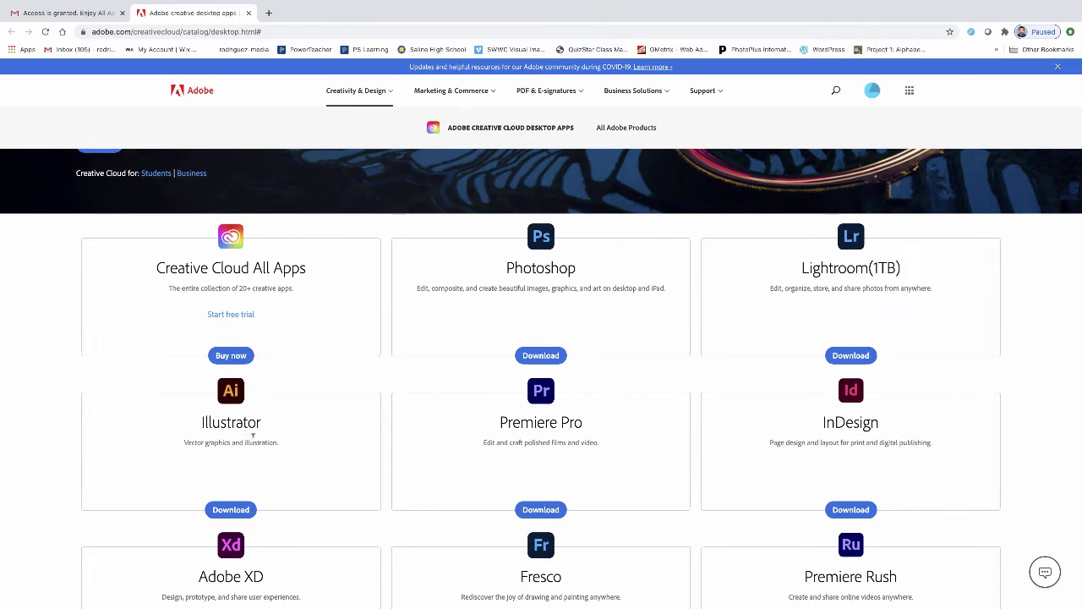
scroll(251, 439, down, 3)
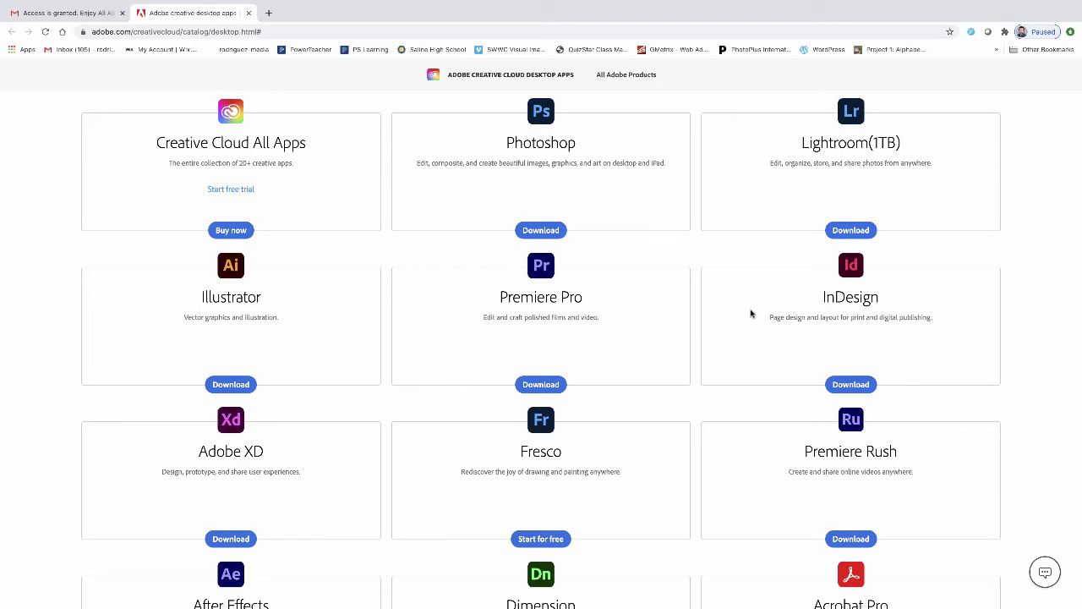
scroll(733, 315, down, 3)
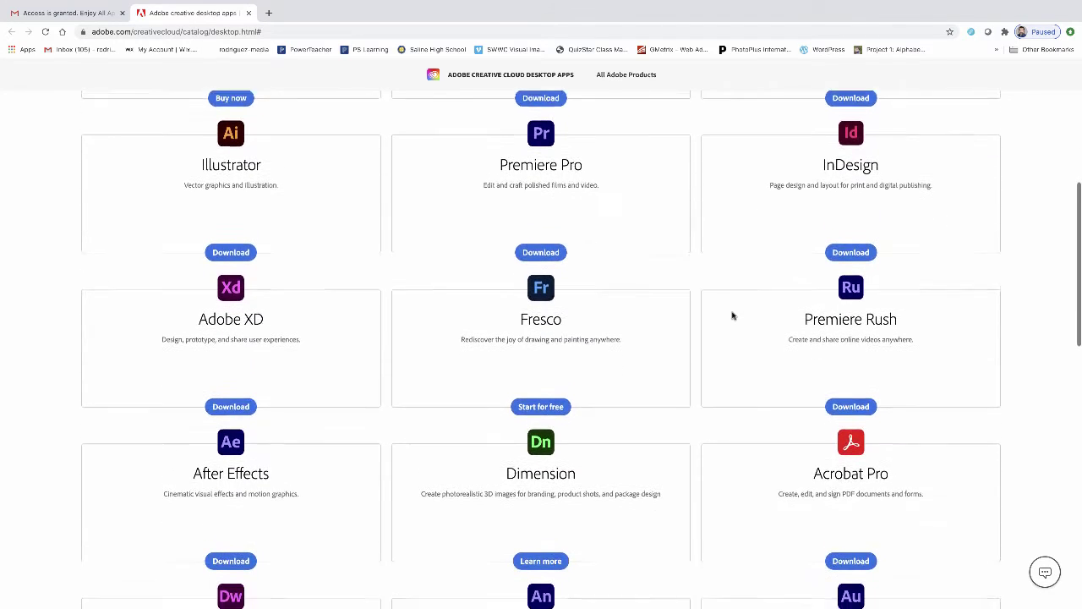
scroll(733, 316, down, 5)
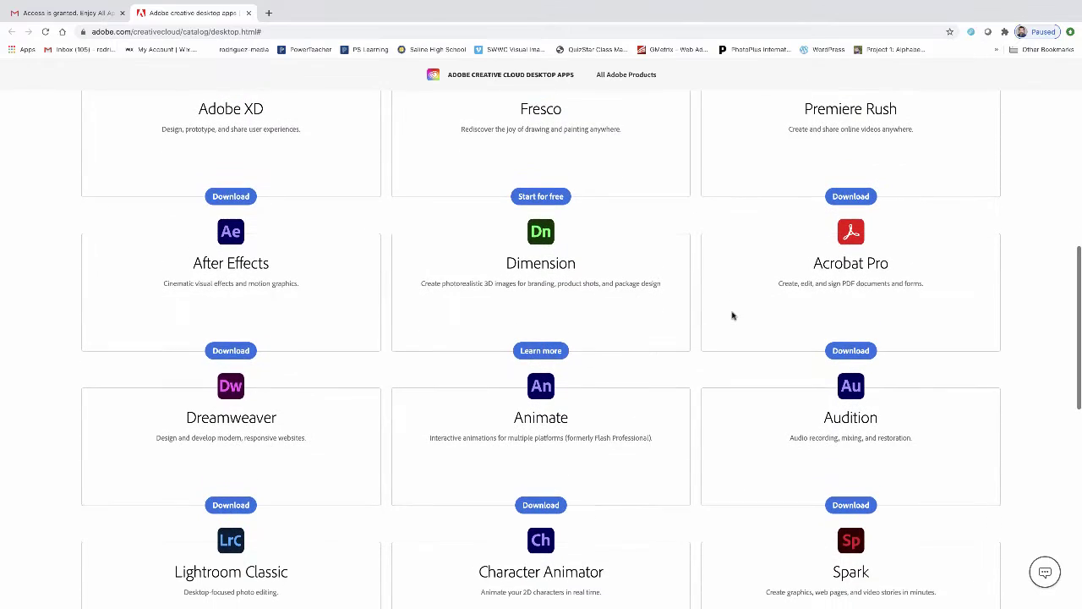
scroll(733, 316, down, 6)
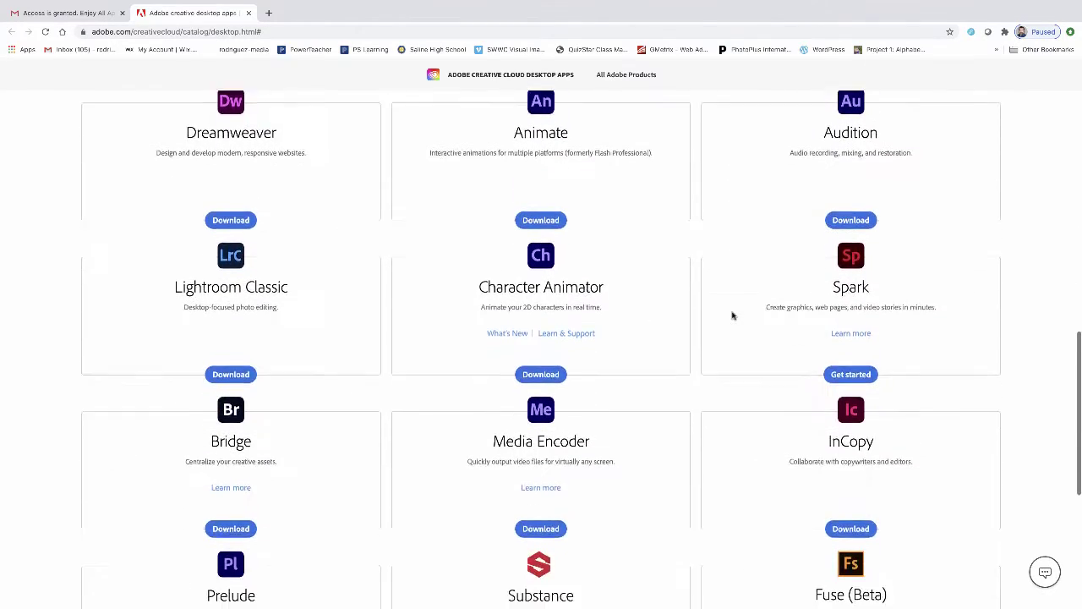
scroll(733, 316, down, 1)
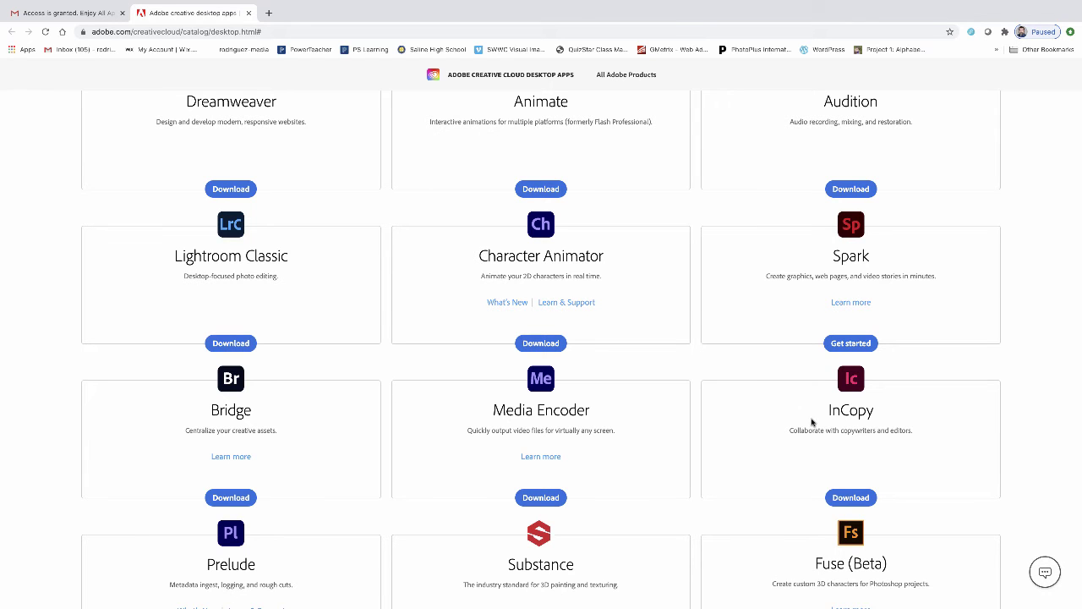
scroll(795, 423, down, 2)
scroll(795, 423, down, 3)
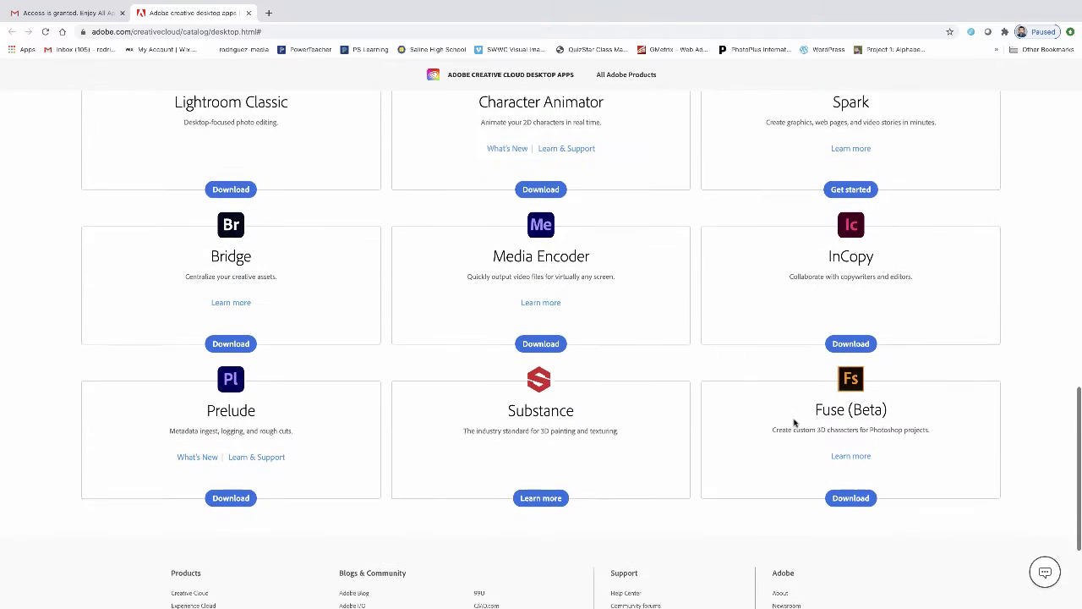
scroll(795, 423, up, 2)
scroll(795, 423, up, 4)
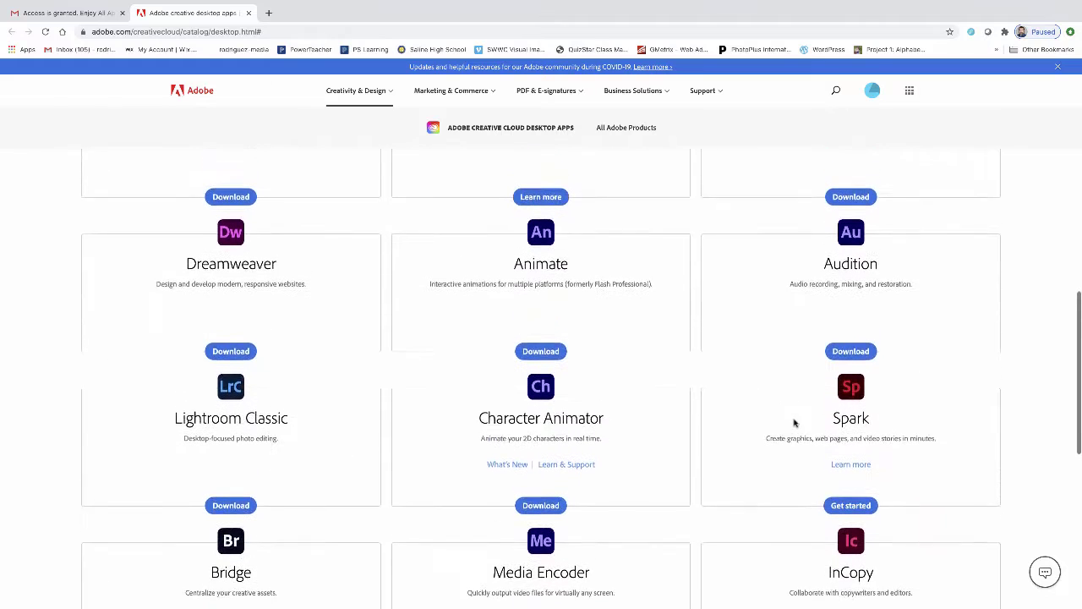
scroll(590, 449, up, 5)
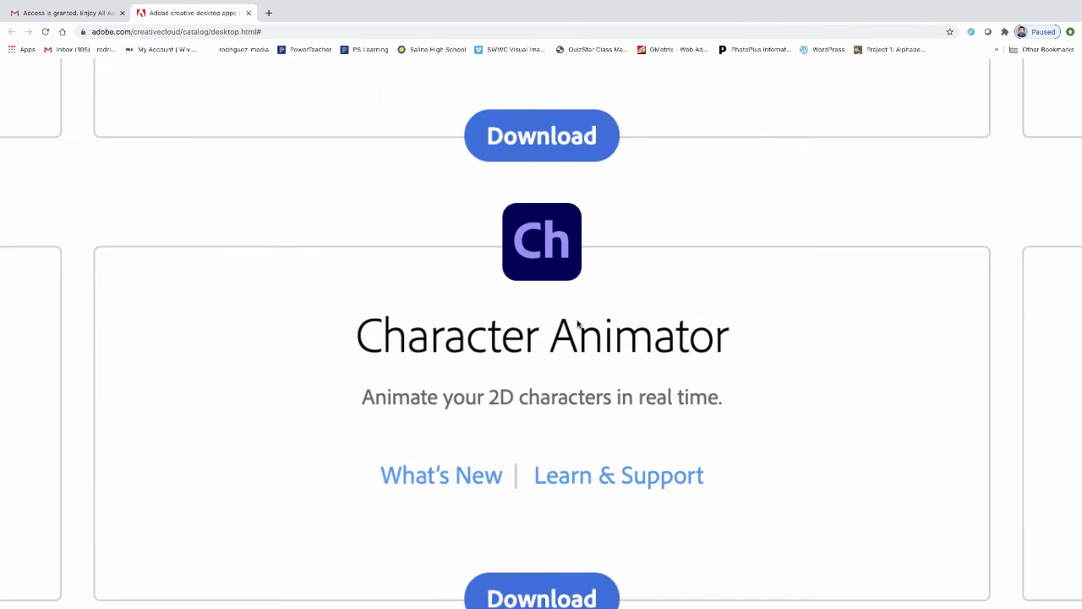
scroll(675, 322, down, 5)
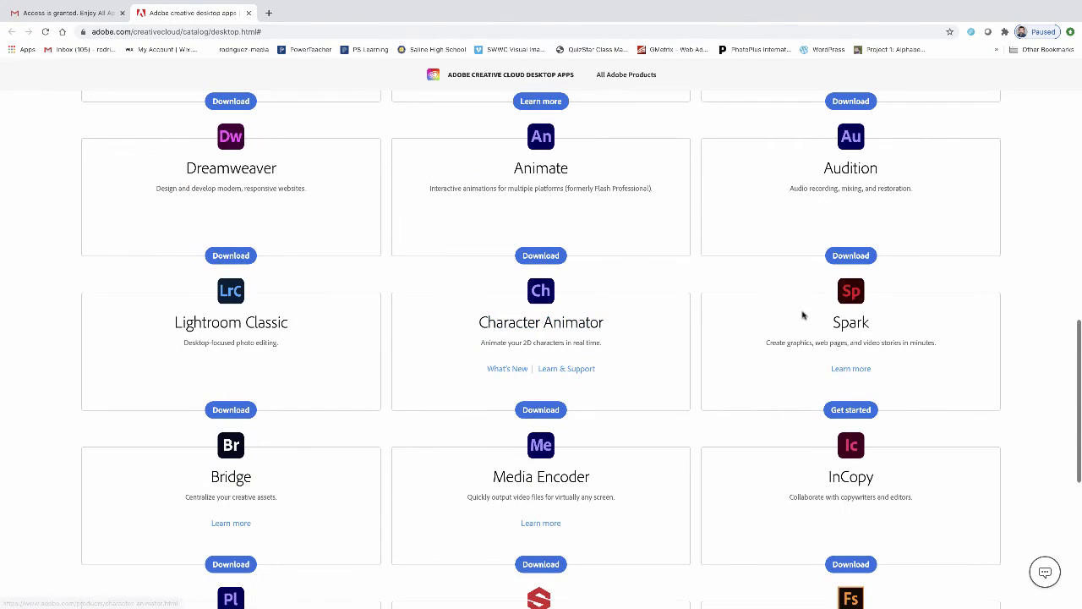
scroll(715, 324, up, 2)
scroll(693, 317, up, 8)
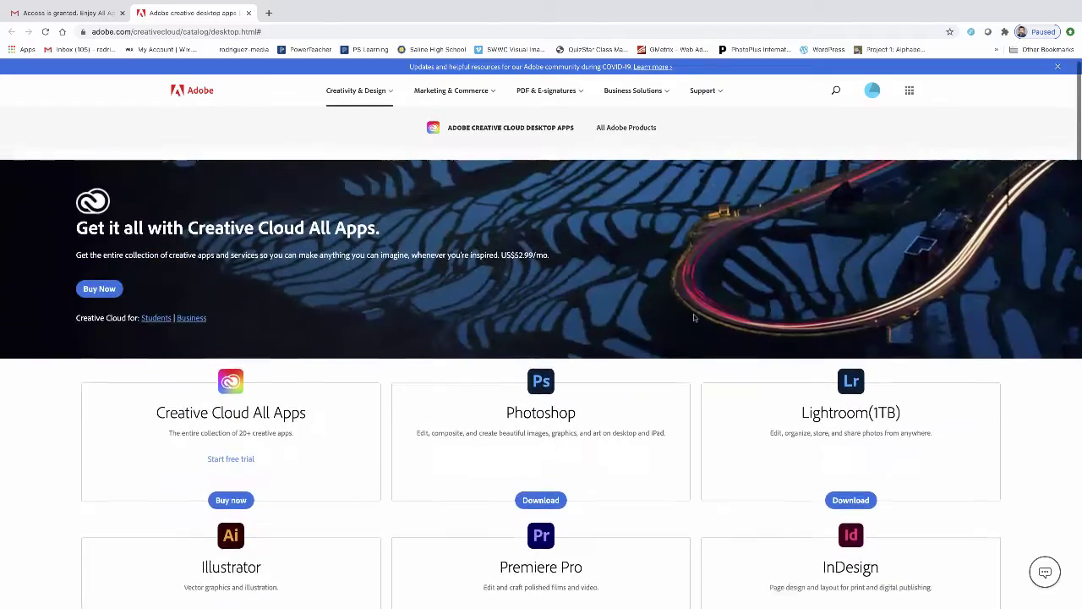
scroll(693, 317, down, 2)
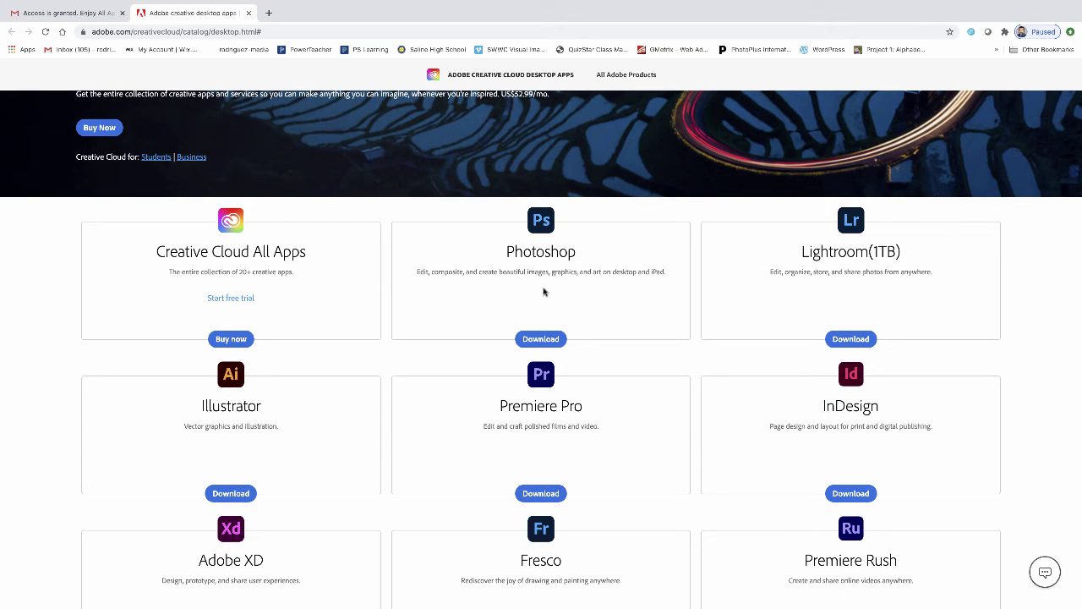
scroll(407, 429, up, 3)
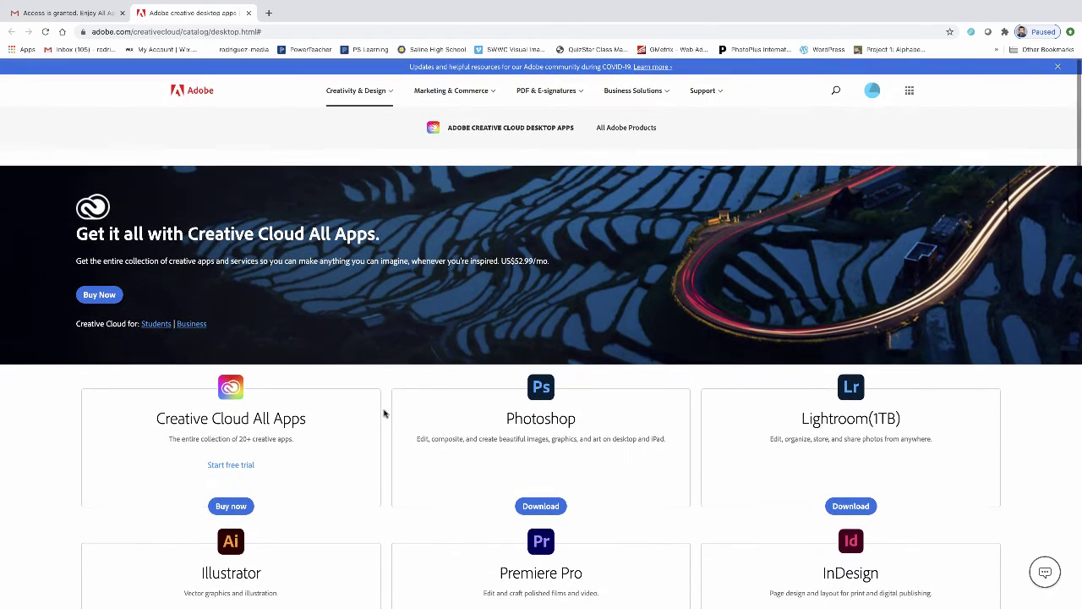